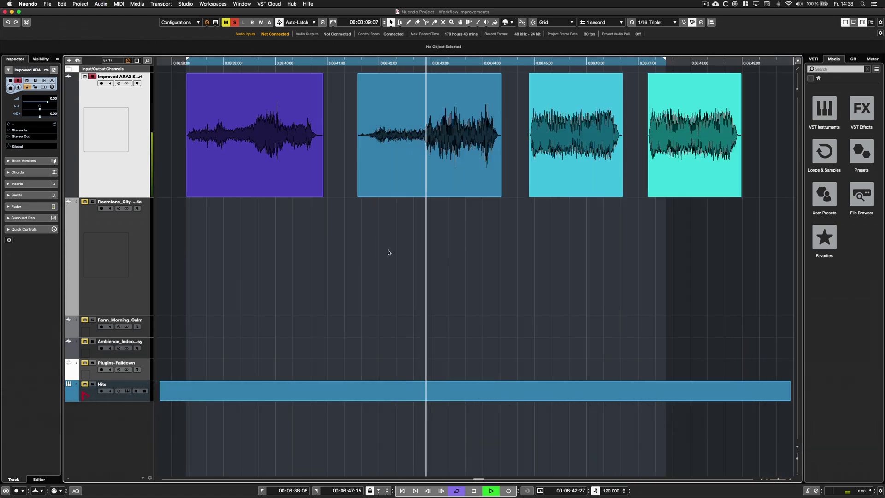
# Stop playback and apply the Melodyne extension to the second dog growl event.
pyautogui.press('space')
pyautogui.click(391, 178)
pyautogui.rightClick(391, 178)
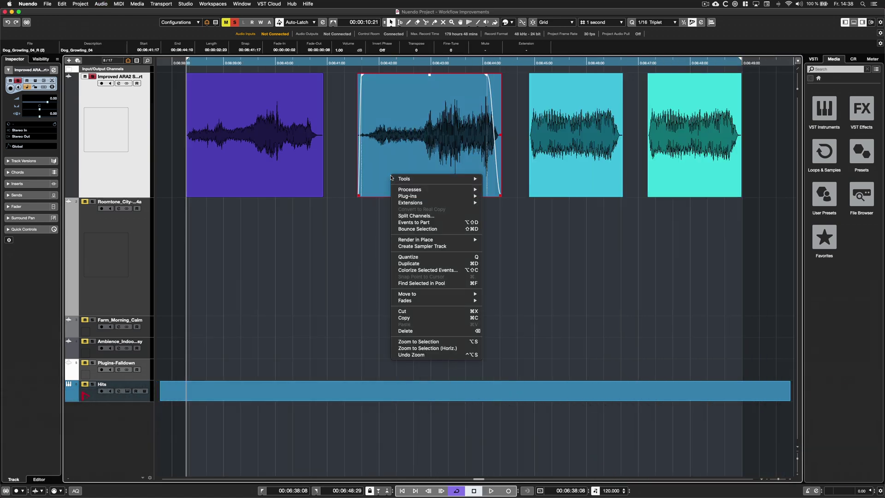
pyautogui.click(509, 203)
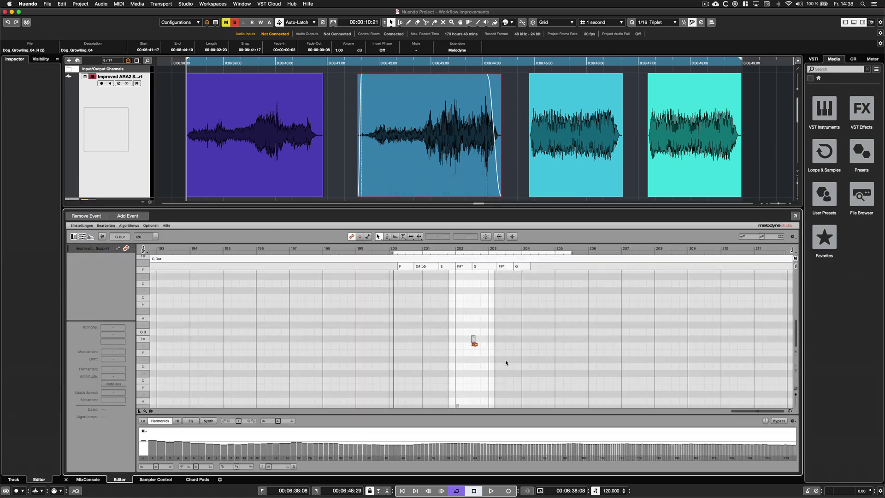
# Move the second growl event on the timeline so that it starts at 00:06:41:17.
pyautogui.scroll(-5, 506, 362)
pyautogui.moveTo(506, 363); pyautogui.dragTo(418, 306)
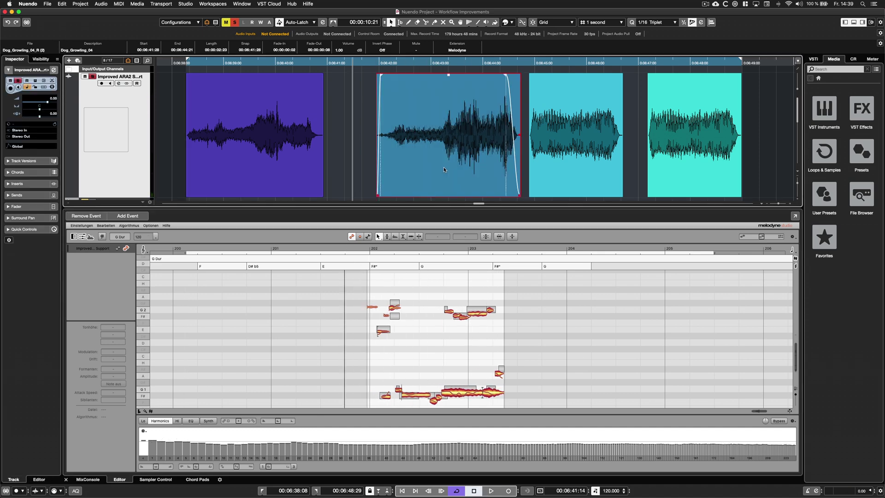
pyautogui.moveTo(445, 169); pyautogui.dragTo(425, 169)
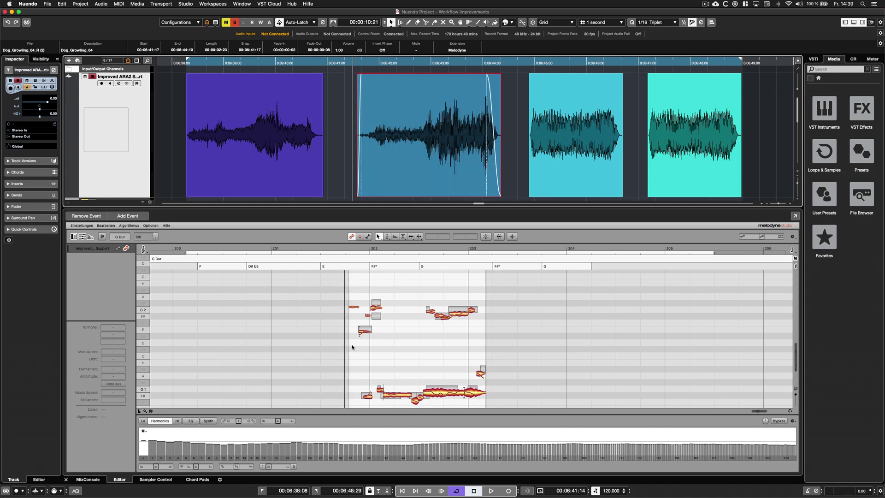
# Add the first growl event to the open Melodyne editor and save the project.
pyautogui.click(133, 216)
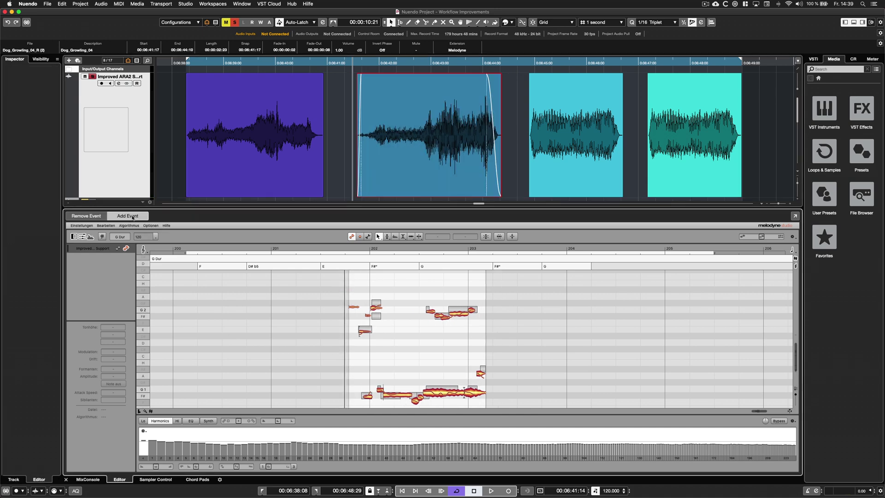
pyautogui.click(249, 180)
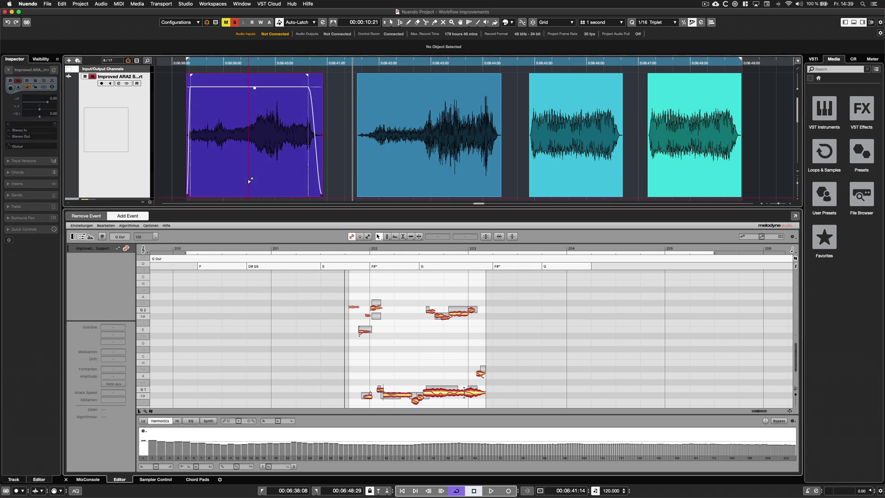
pyautogui.press('super+s')
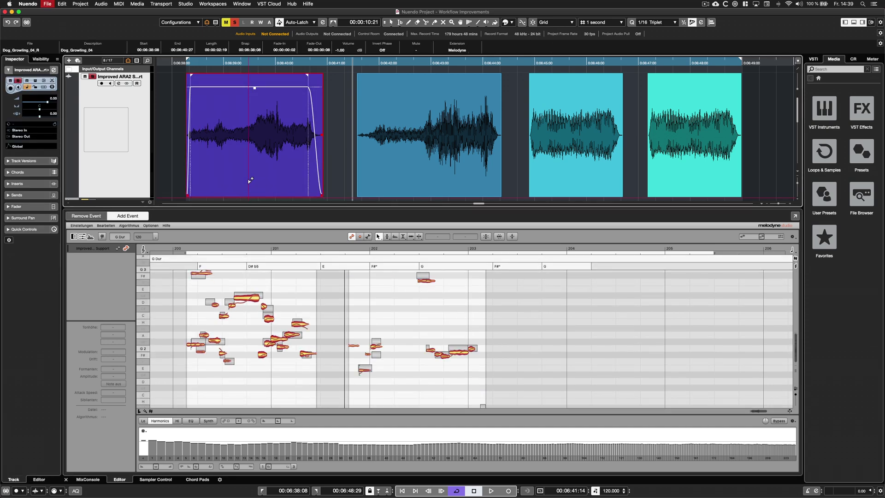
# Add the third and fourth growl events to the same Melodyne editor.
pyautogui.click(614, 174)
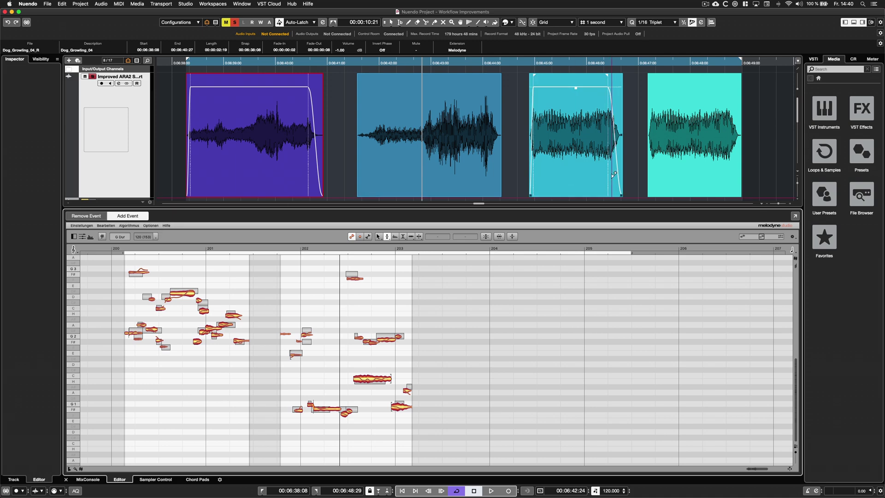
pyautogui.click(614, 174)
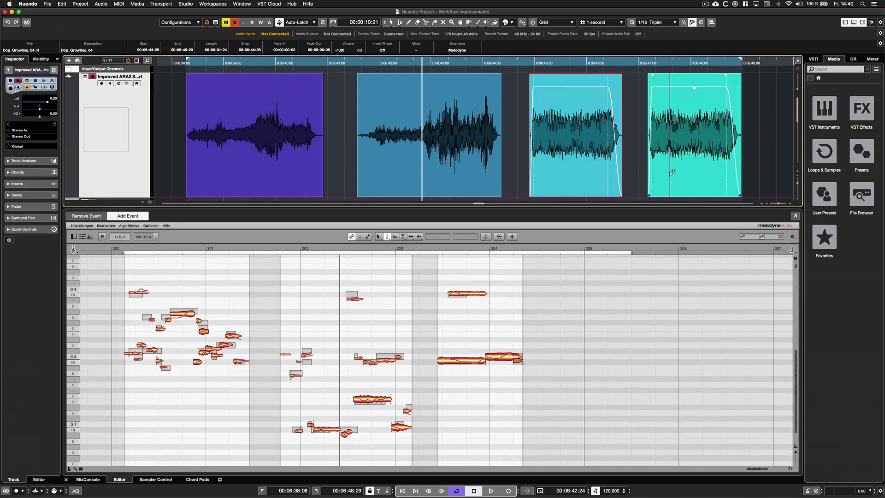
pyautogui.click(674, 172)
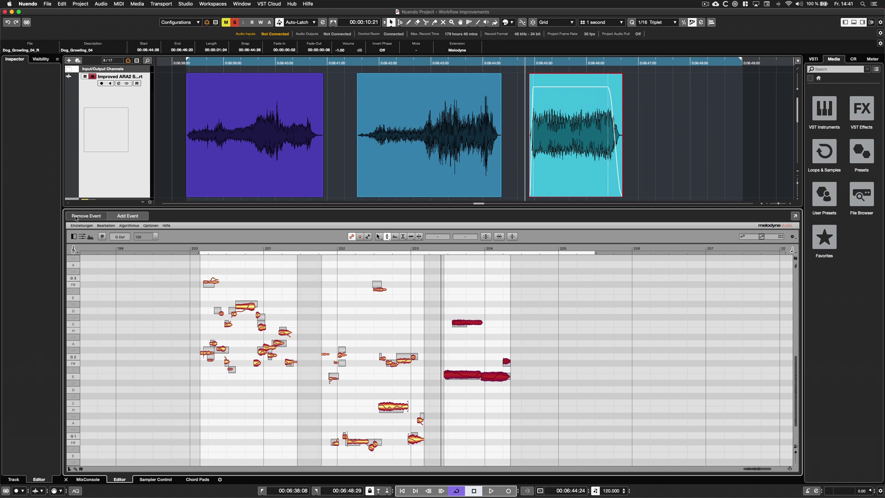
# Remove the first growl event from the Melodyne editor and place two copies of the third growl event behind the original.
pyautogui.click(77, 217)
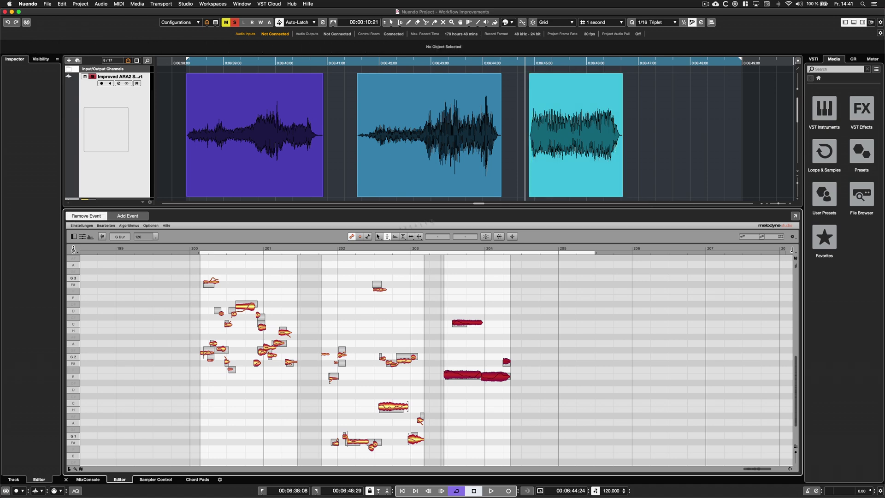
pyautogui.click(235, 190)
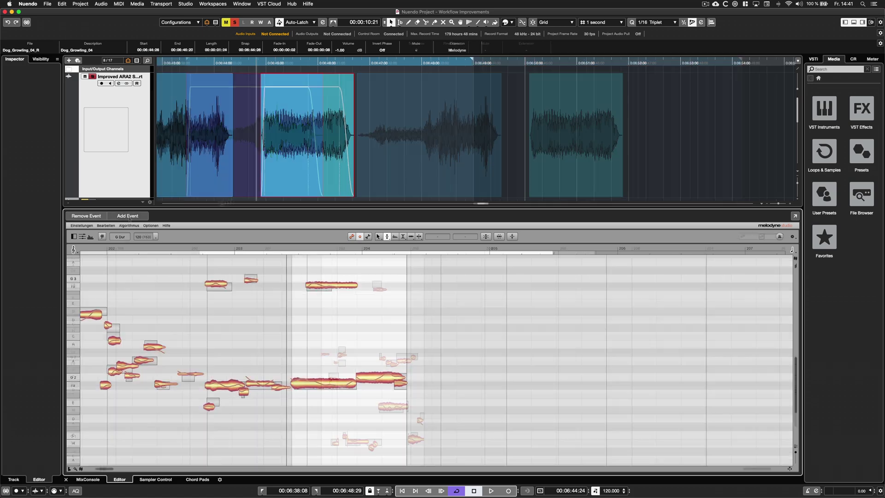
pyautogui.moveTo(305, 188); pyautogui.dragTo(414, 186)
pyautogui.moveTo(308, 188); pyautogui.dragTo(522, 184)
# Choose the pitch modulation tool (Tonhöhenmodulationswerkzeug) in Melodyne and adjust the low G 1 note with it.
pyautogui.rightClick(494, 331)
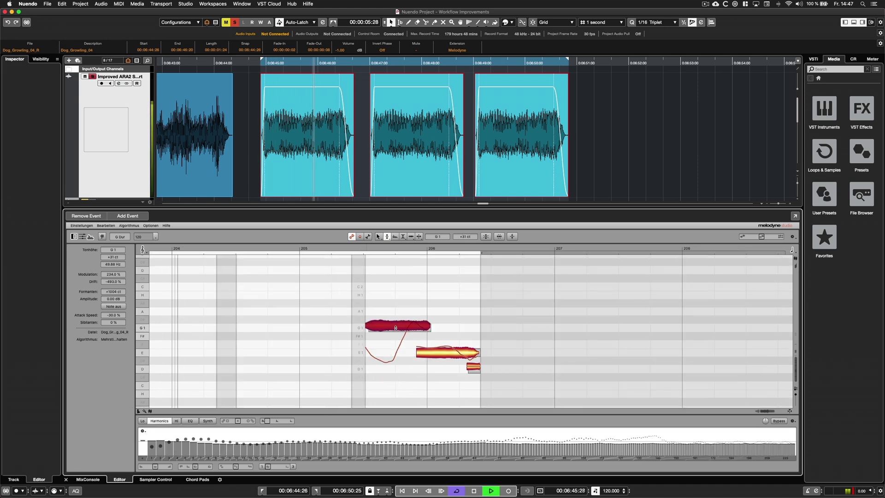
pyautogui.rightClick(395, 328)
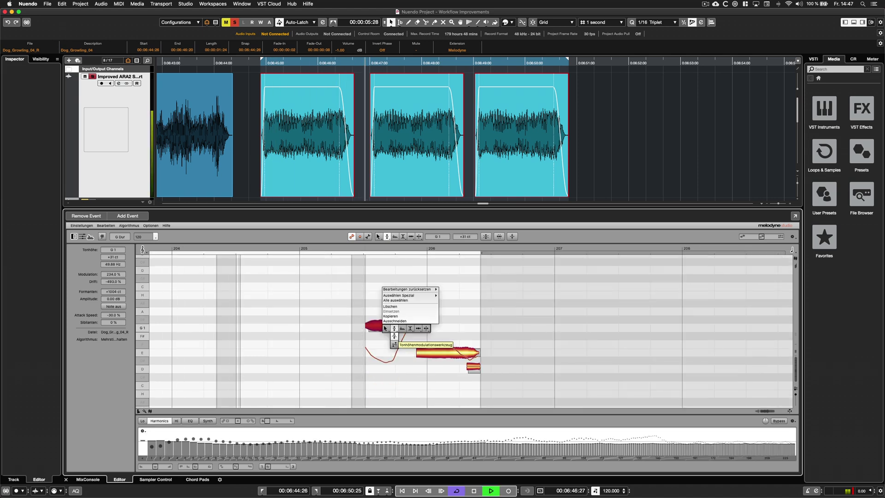
pyautogui.click(394, 344)
pyautogui.moveTo(374, 472); pyautogui.dragTo(376, 382)
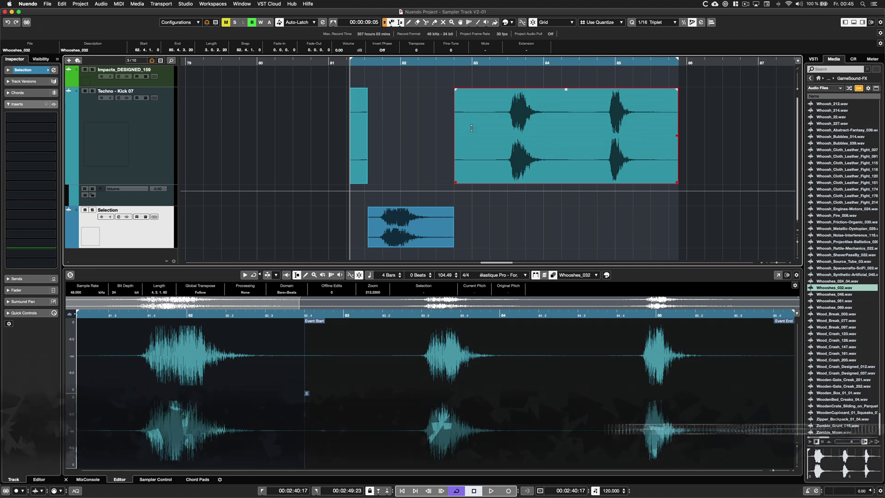
# Cut the ranges around the second and third whooshes out of the Techno - Kick 07 track and move them to the Selection track.
pyautogui.moveTo(501, 128); pyautogui.dragTo(565, 226)
pyautogui.moveTo(600, 128); pyautogui.dragTo(650, 226)
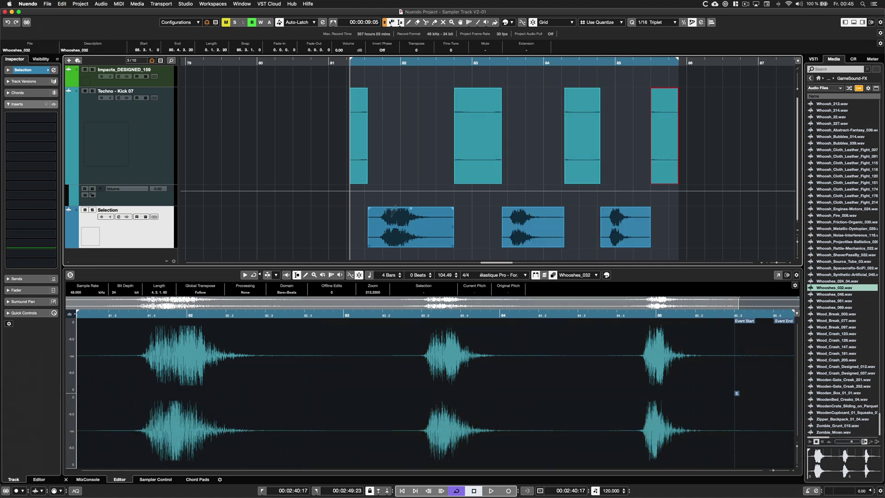
# Fit fades to ranges on the whoosh events of the Selection track and slip the first event's audio slightly later.
pyautogui.moveTo(509, 219); pyautogui.dragTo(542, 220)
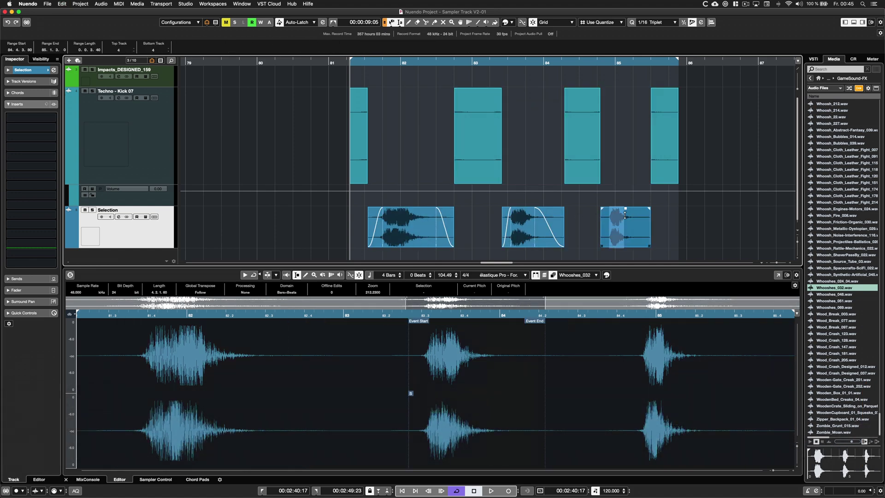
pyautogui.press('a')
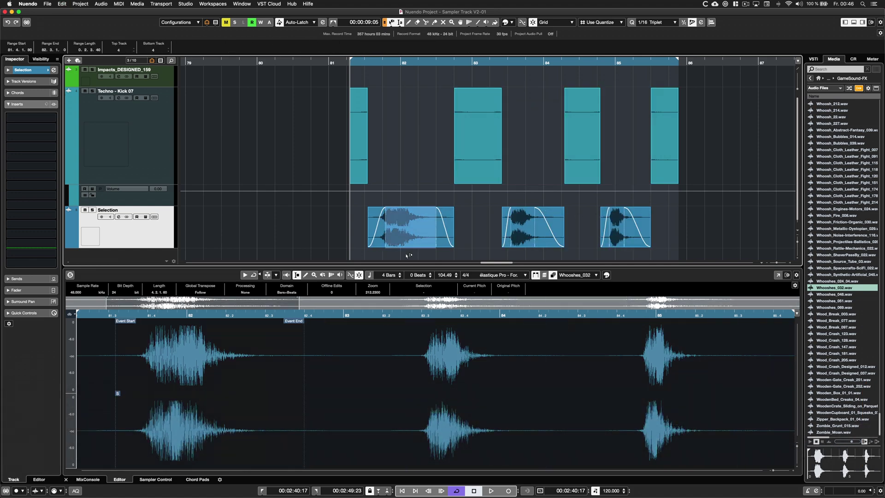
pyautogui.moveTo(414, 237); pyautogui.dragTo(425, 236)
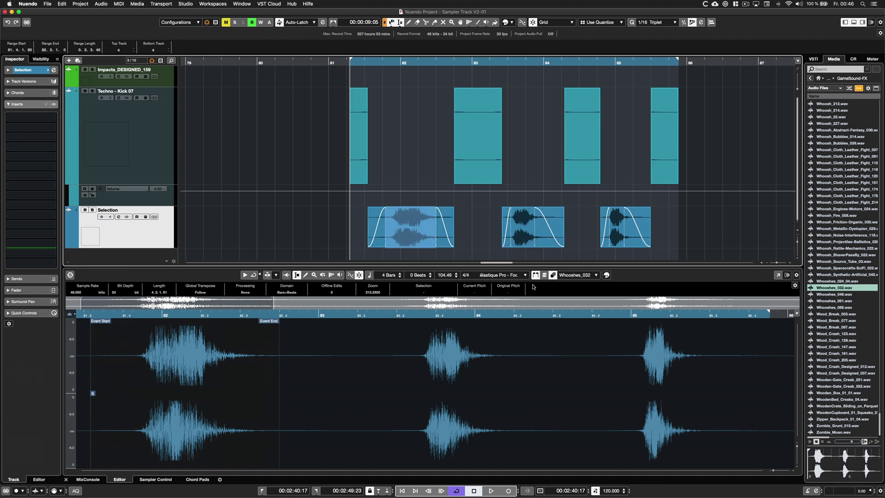
# Split out and mute the first whoosh on the Techno - Kick 07 track, and select a range around the second whoosh.
pyautogui.moveTo(374, 114); pyautogui.dragTo(452, 114)
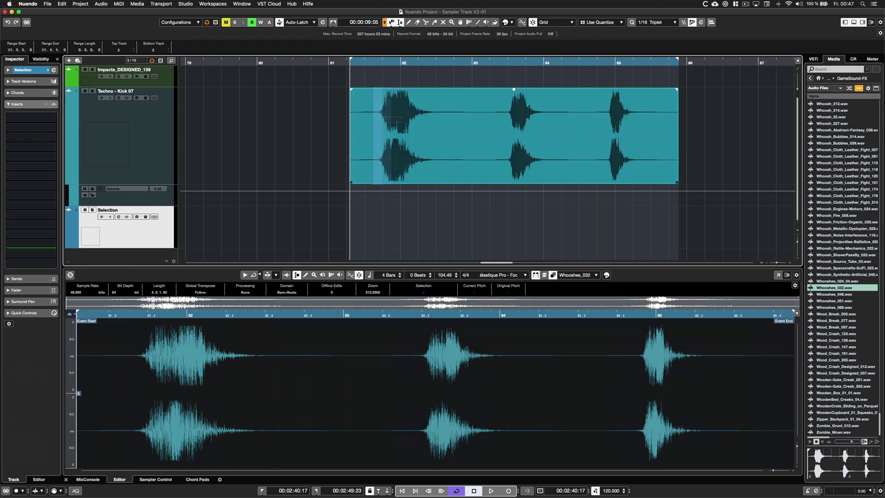
pyautogui.hotkey('shift', 'x')
pyautogui.hotkey('shift', 'm')
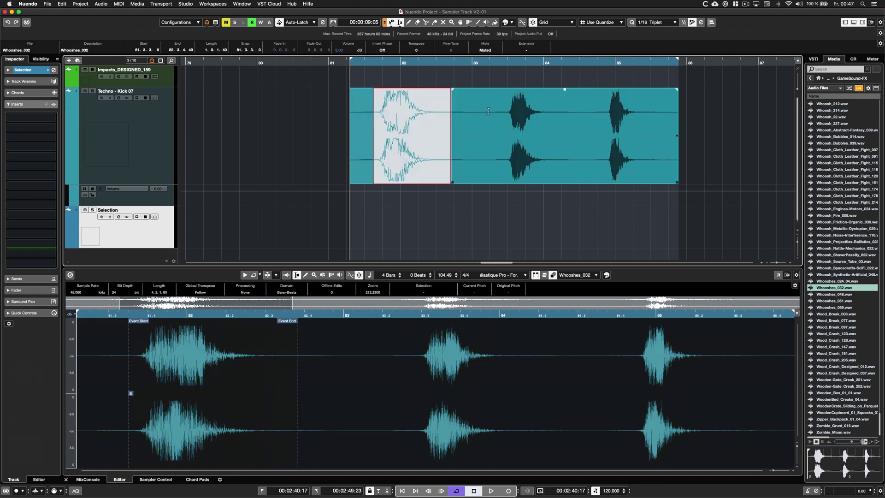
pyautogui.moveTo(507, 111); pyautogui.dragTo(556, 117)
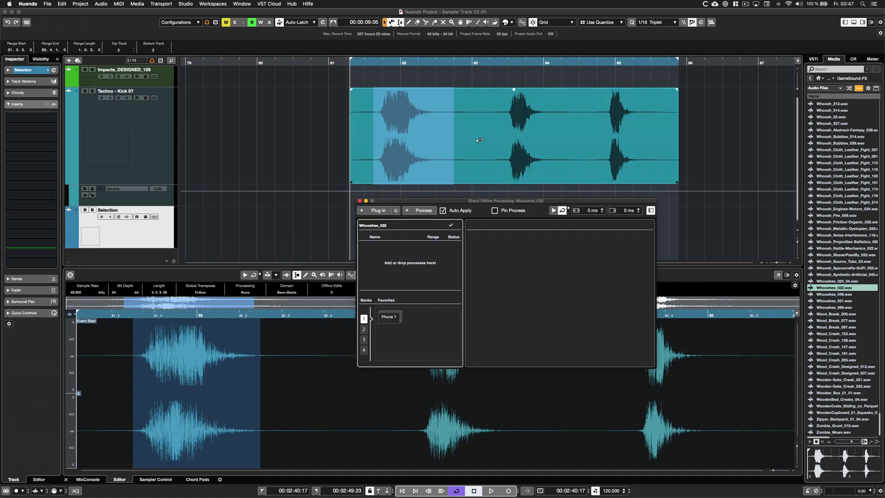
# Split the event at the range around the first whoosh and select a range across the second and third whooshes.
pyautogui.hotkey('shift', 'r')
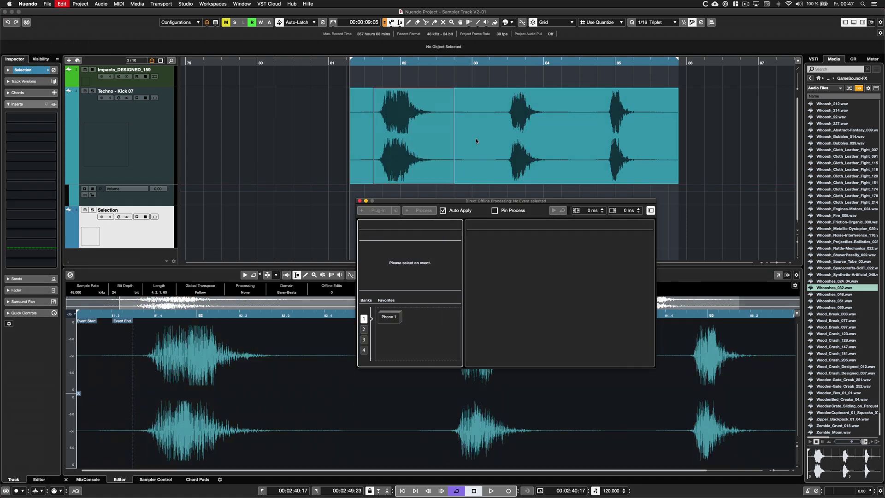
pyautogui.moveTo(502, 113); pyautogui.dragTo(641, 127)
pyautogui.hotkey('shift', 'p')
pyautogui.hotkey('shift', 'f')
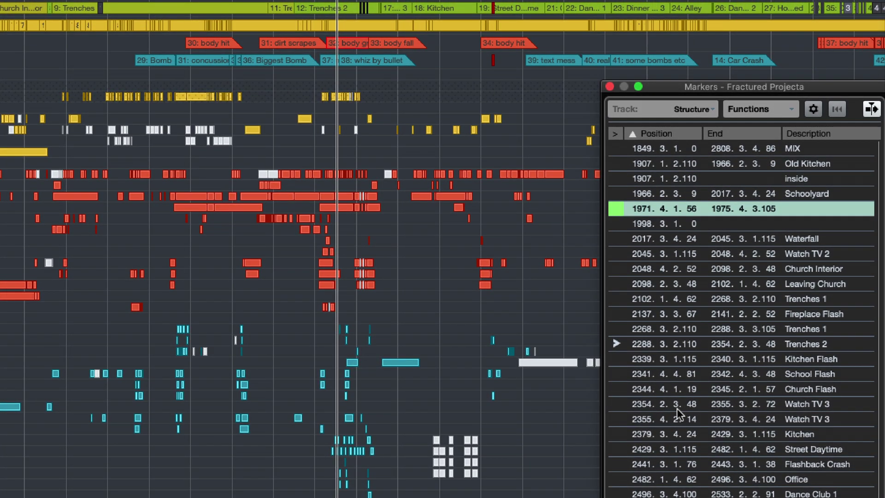
# Show the Structure marker track's lines across the project, review them along the timeline and hide them again.
pyautogui.hotkey('shift', 'm')
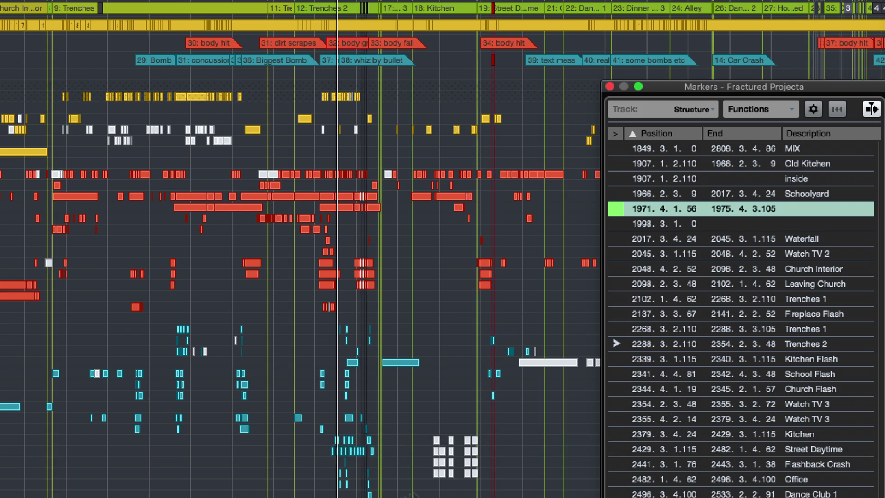
pyautogui.hscroll(5, 300, 249)
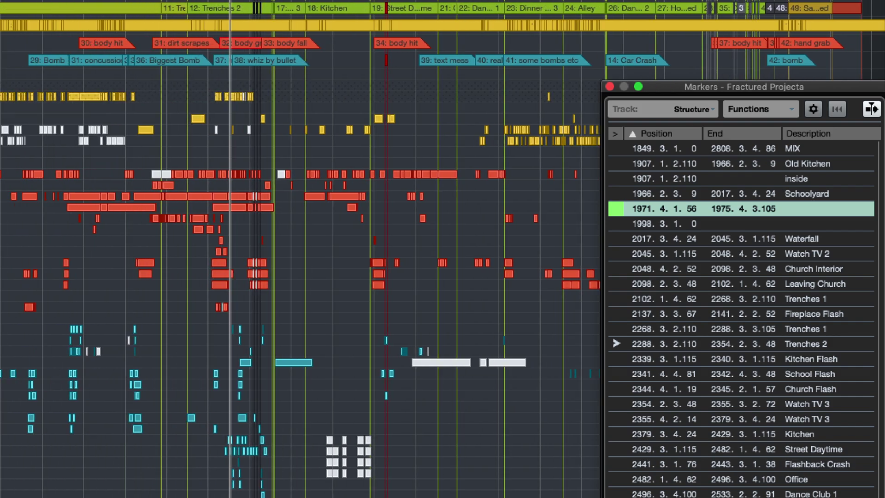
pyautogui.hscroll(-6, 300, 249)
pyautogui.hotkey('shift', 'm')
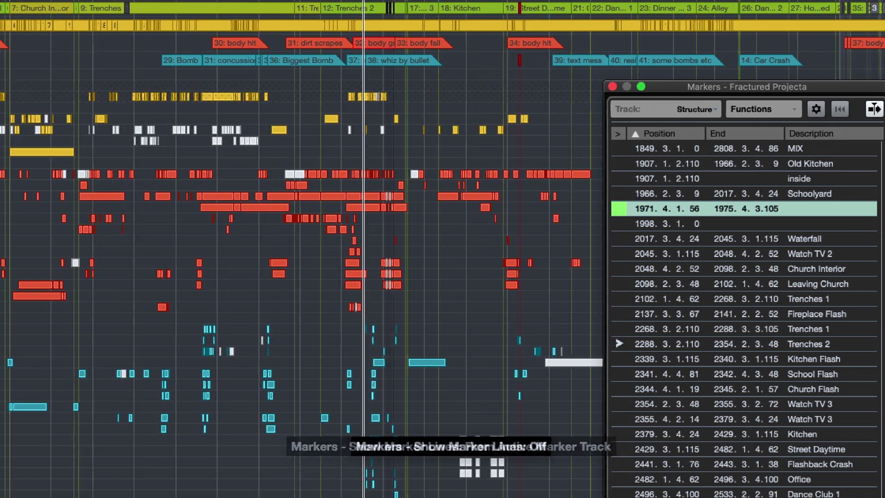
# Cycle the marker lines through the marker tracks, including the yellow and red ones, and toggle their display.
pyautogui.hotkey('alt', 'm')
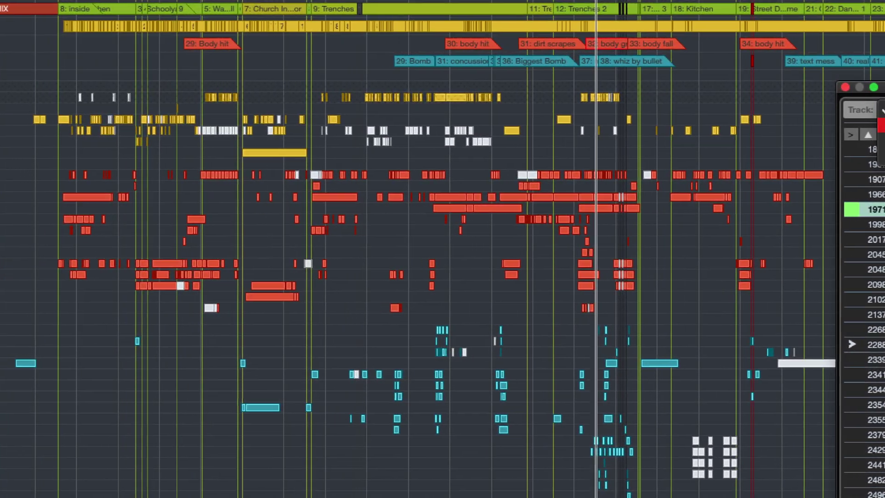
pyautogui.hotkey('alt', 'm')
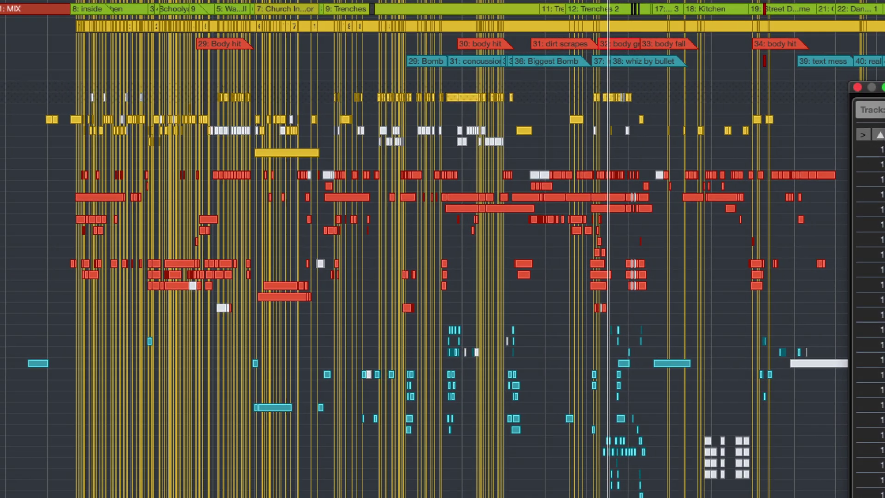
pyautogui.hotkey('alt', 'm')
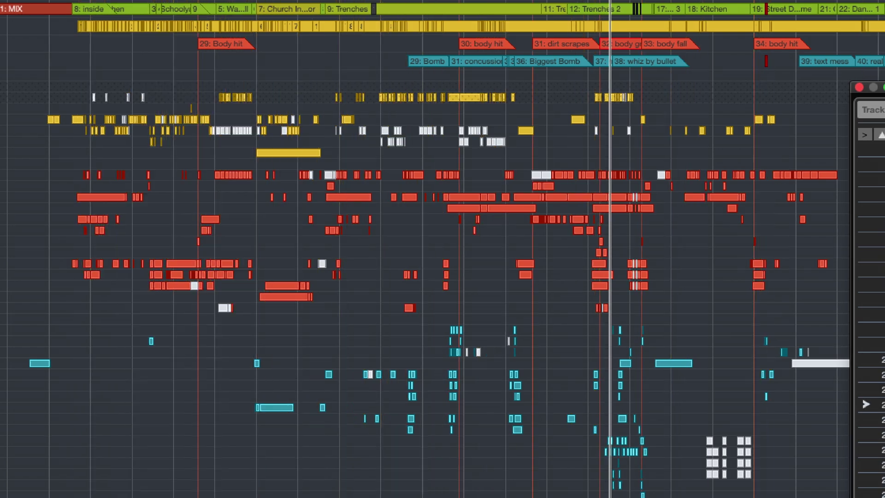
pyautogui.hotkey('shift', 'm')
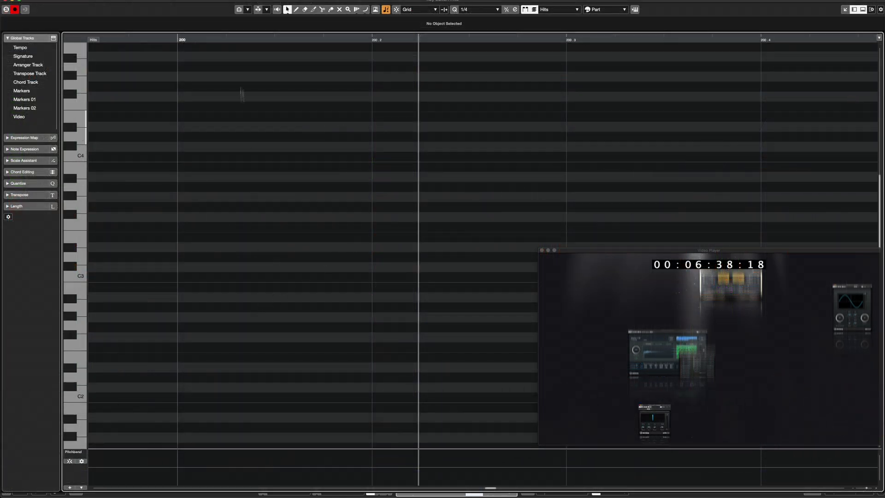
# Turn on pitch visibility in the Key Editor and show the Video, Markers 02, Markers 01 and Markers global tracks.
pyautogui.click(238, 10)
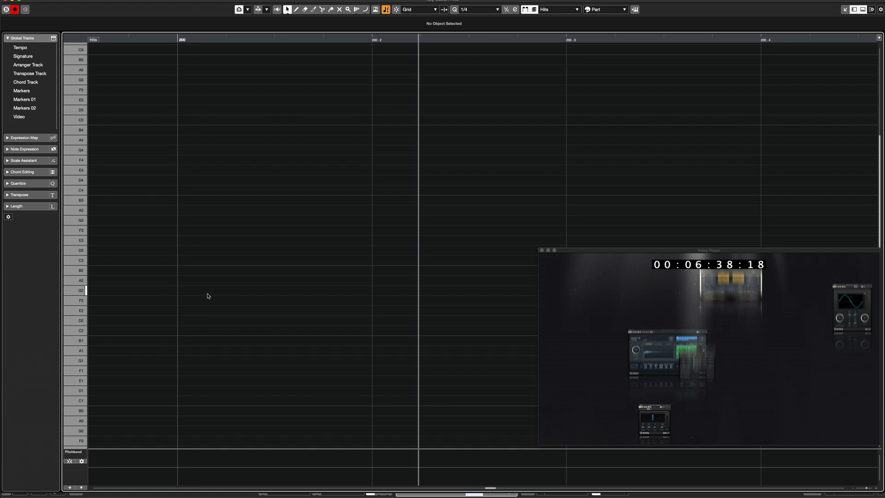
pyautogui.click(8, 118)
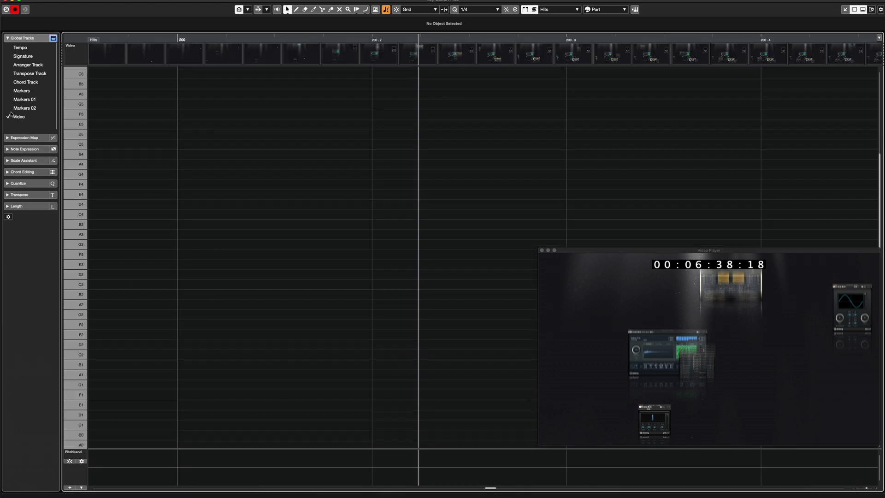
pyautogui.click(8, 107)
pyautogui.click(8, 99)
pyautogui.click(8, 90)
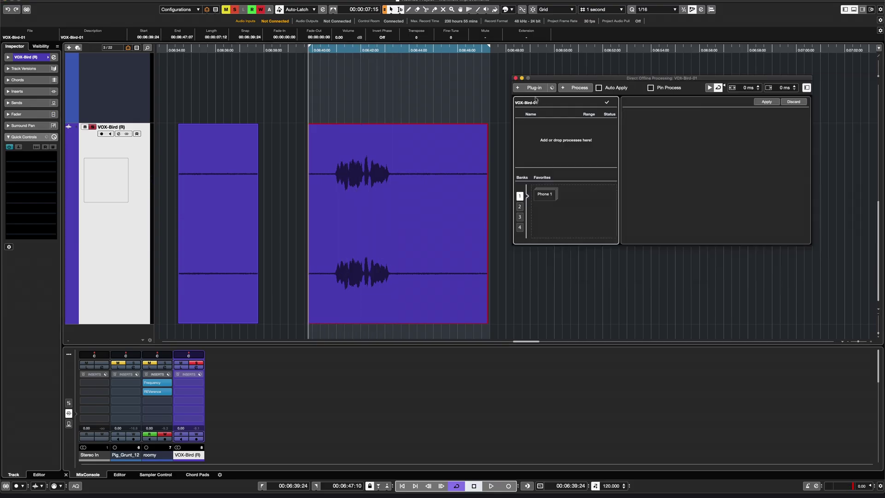
# Load the RX 8 Voice De-noise plug-in for the VOX-Bird event in Direct Offline Processing and pin the process.
pyautogui.click(534, 88)
pyautogui.write('de-no')
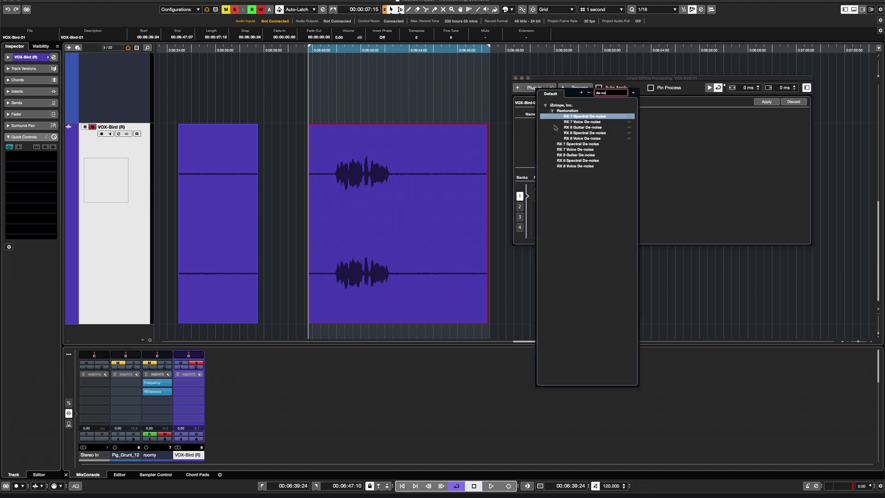
pyautogui.click(566, 138)
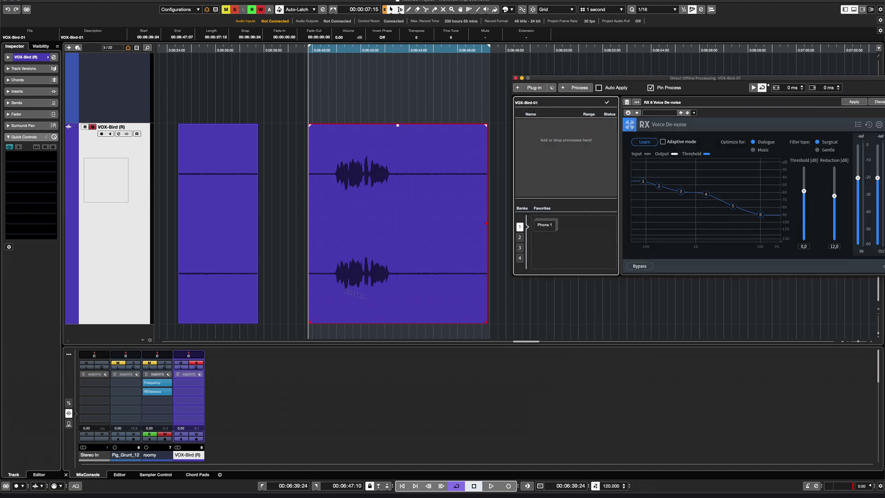
# Select the noise-only event before the voice event and audition it so Voice De-noise learns its noise profile.
pyautogui.click(223, 270)
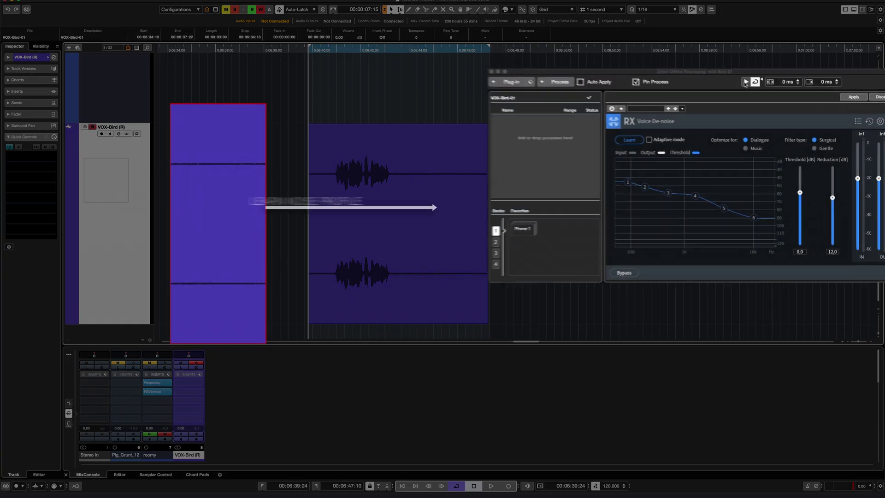
pyautogui.click(753, 87)
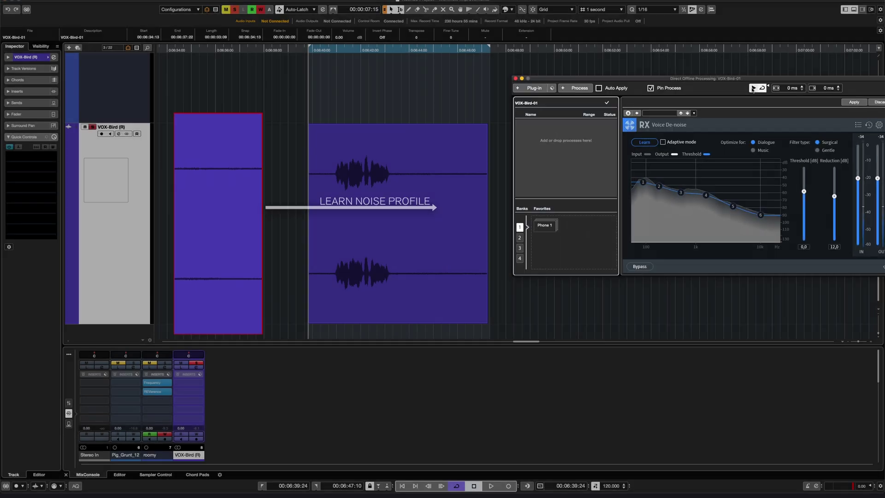
pyautogui.click(732, 71)
# Select the VOX-Bird voice event, apply the learned Voice De-noise process to it and play back the audio.
pyautogui.click(431, 272)
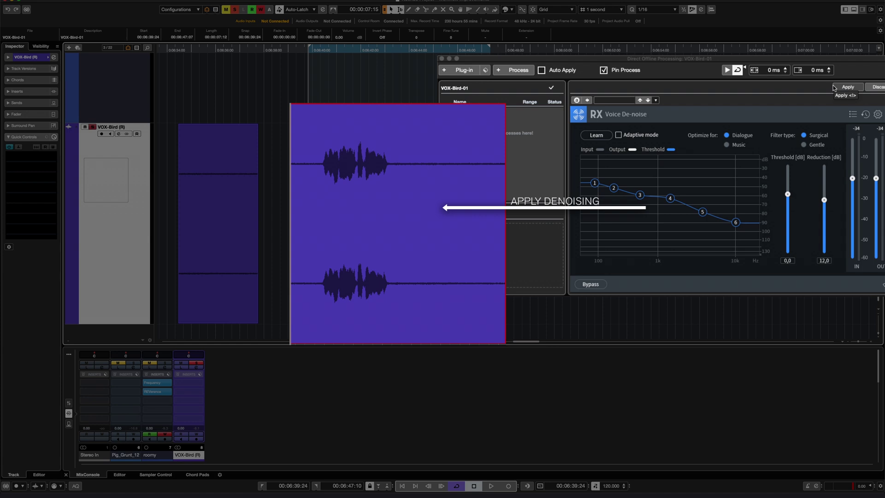
pyautogui.click(837, 87)
pyautogui.press('space')
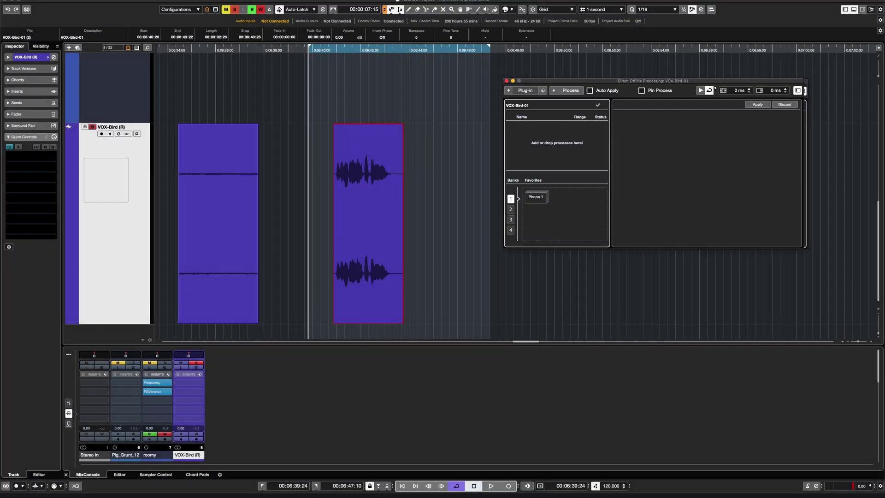
# Add a Normalize process to the trimmed VOX-Bird event and switch it to Loudness Normalization.
pyautogui.click(571, 91)
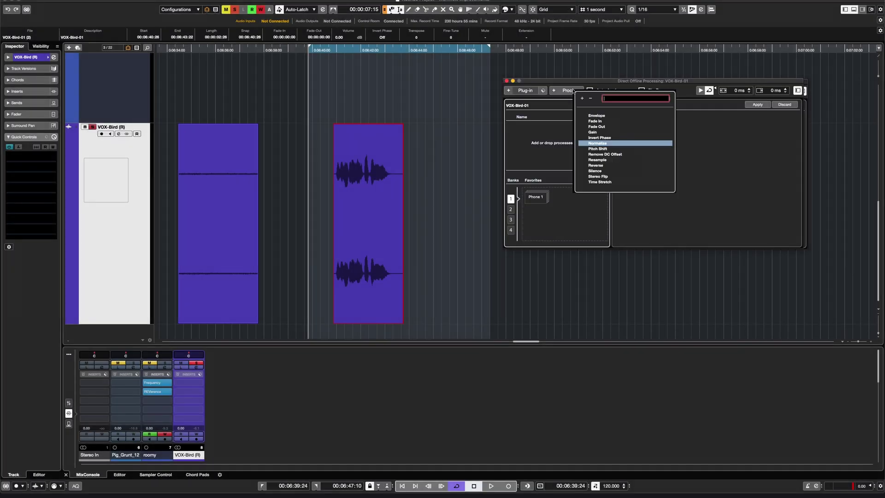
pyautogui.click(590, 144)
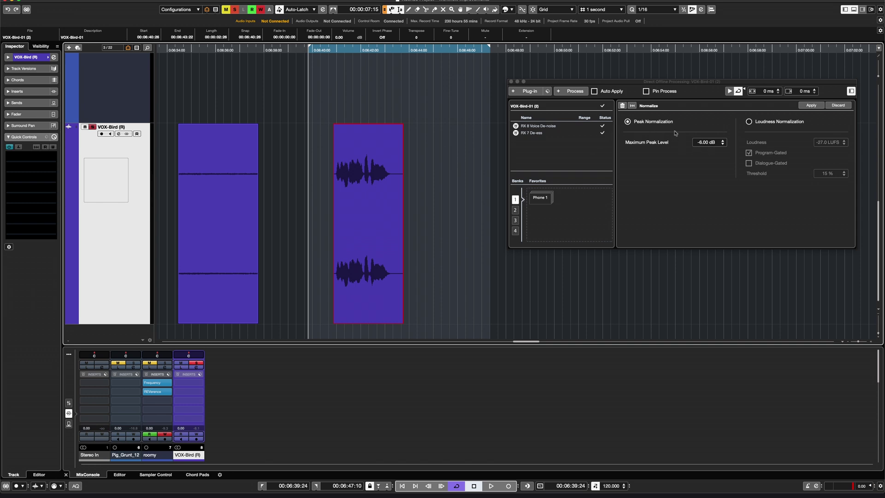
pyautogui.click(779, 122)
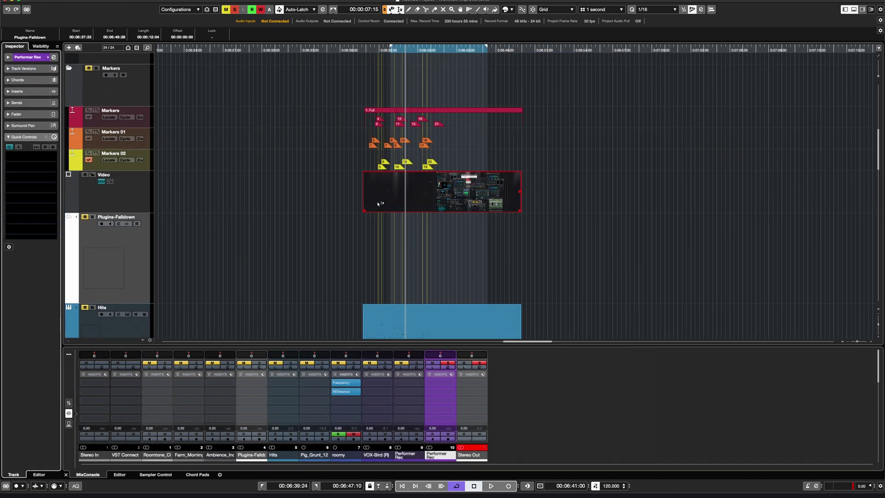
# Examine the video track's thumbnails at different zoom levels, down to individual frames around the project cursor.
pyautogui.scroll(5, 378, 203)
pyautogui.scroll(-3, 378, 203)
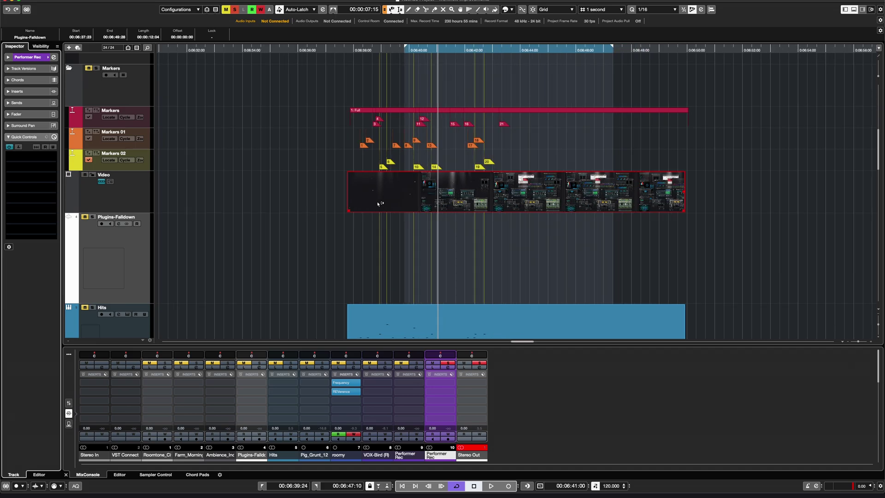
pyautogui.hscroll(3, 376, 210)
pyautogui.scroll(-1, 375, 224)
pyautogui.scroll(2, 374, 229)
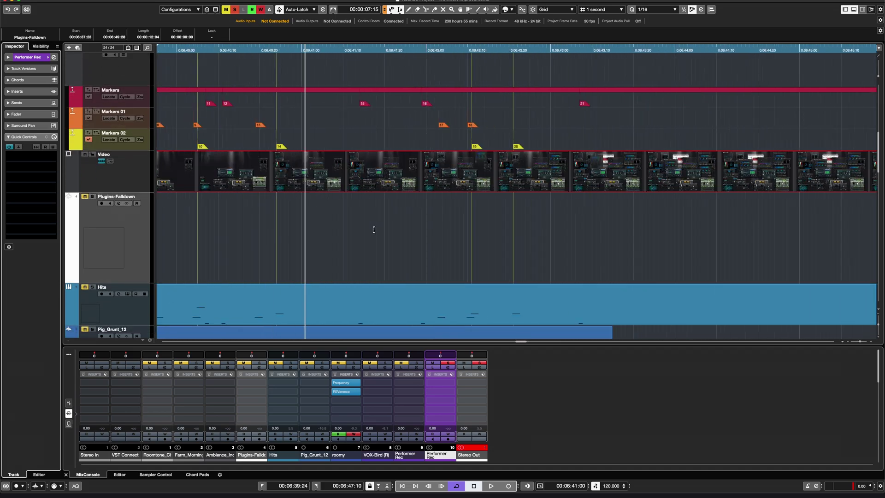
pyautogui.scroll(-8, 374, 229)
pyautogui.scroll(12, 374, 229)
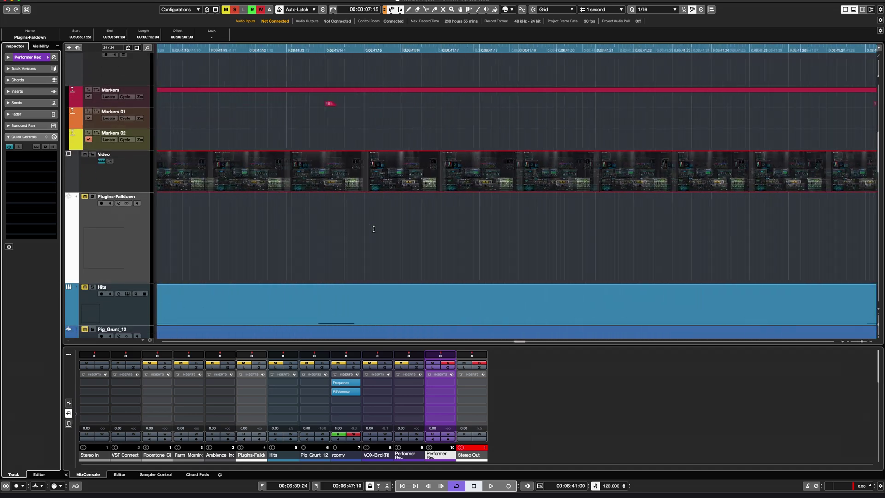